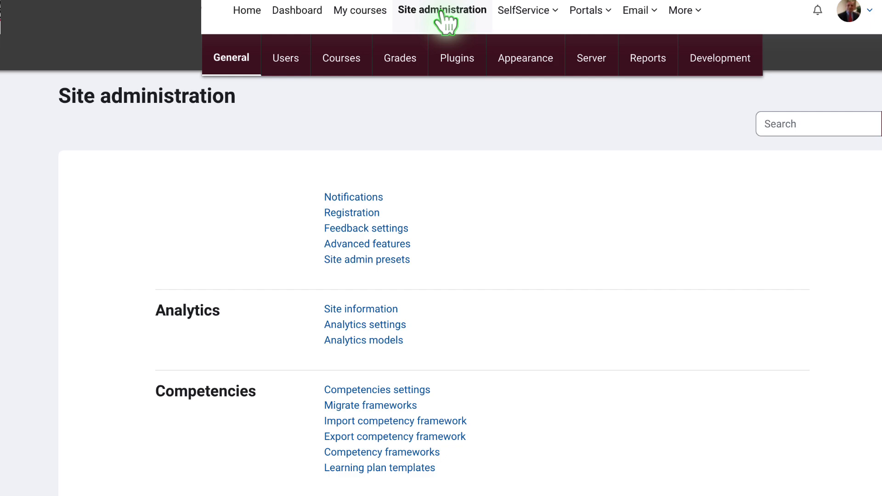
Go to the Plugins section and open External tool's Manage tools page
click(467, 64)
scroll(445, 285, down, 3)
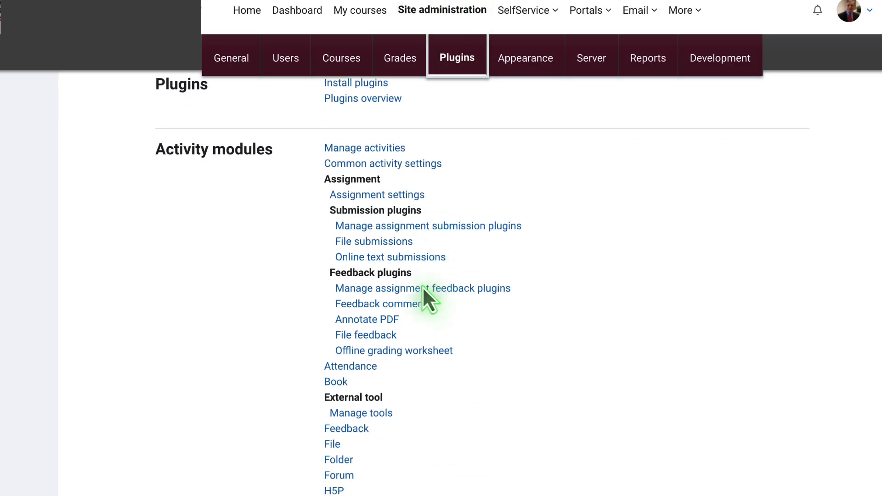
scroll(413, 284, down, 3)
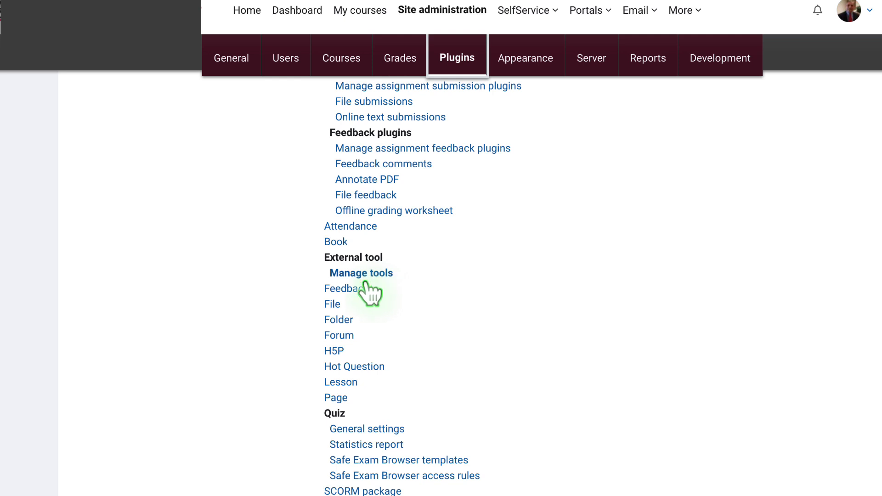
click(377, 276)
scroll(317, 303, up, 1)
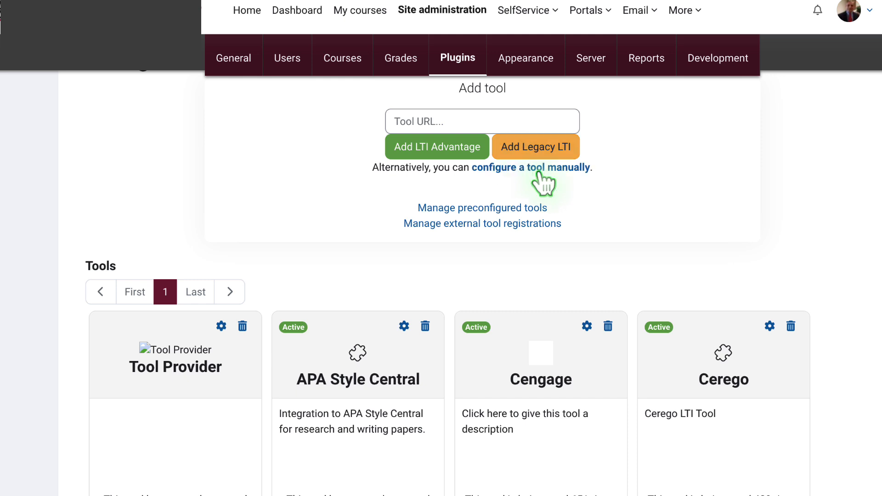
Start a manual tool configuration, check the Cerego connect tool URL, and keep LTI version 1.3
click(538, 172)
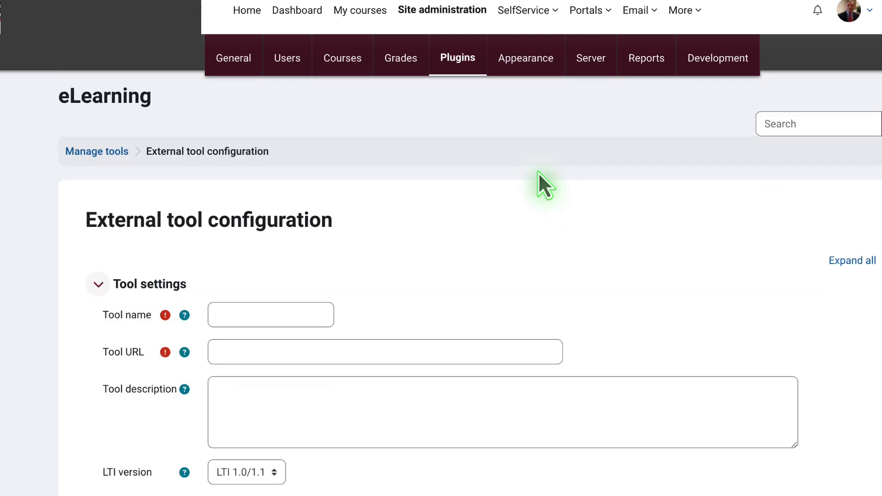
scroll(308, 257, down, 1)
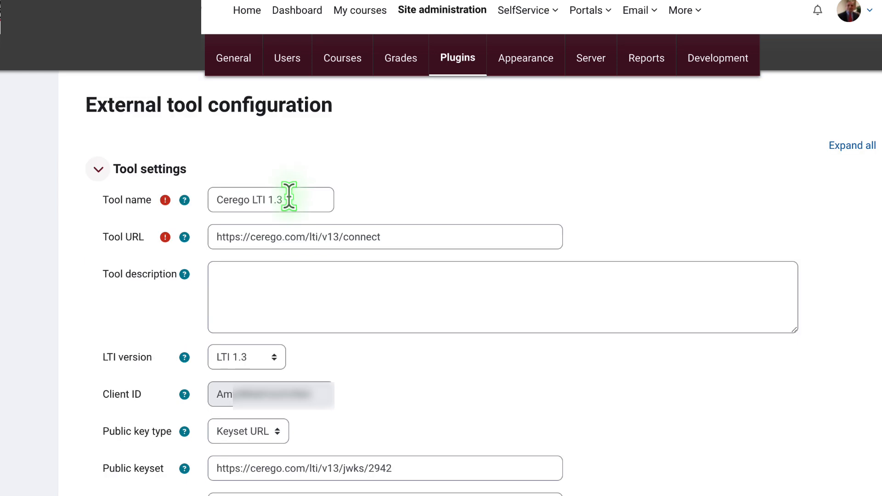
click(399, 237)
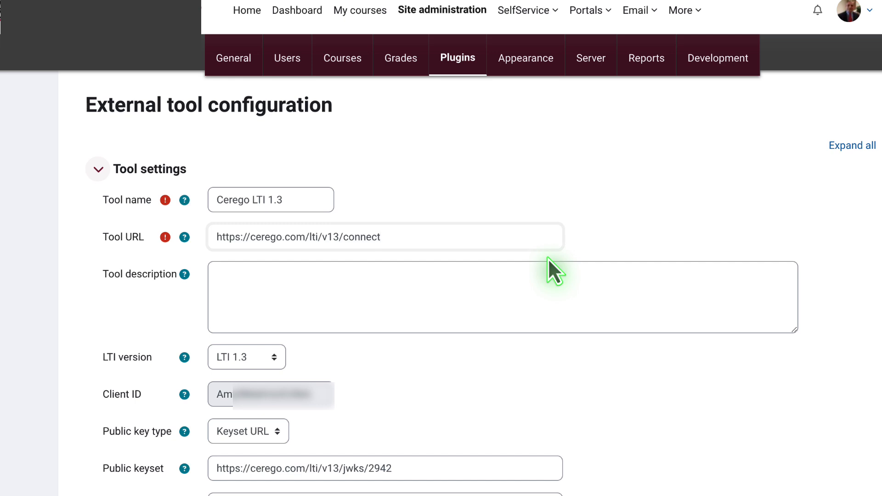
scroll(235, 318, down, 1)
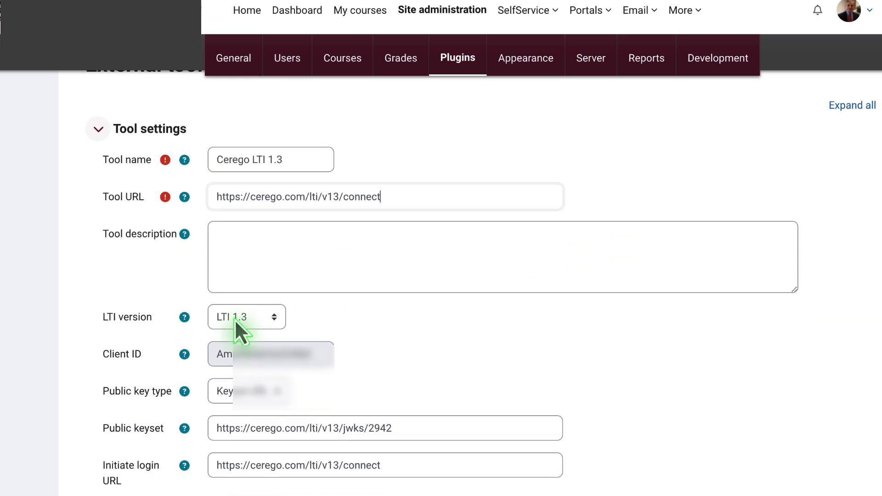
click(244, 321)
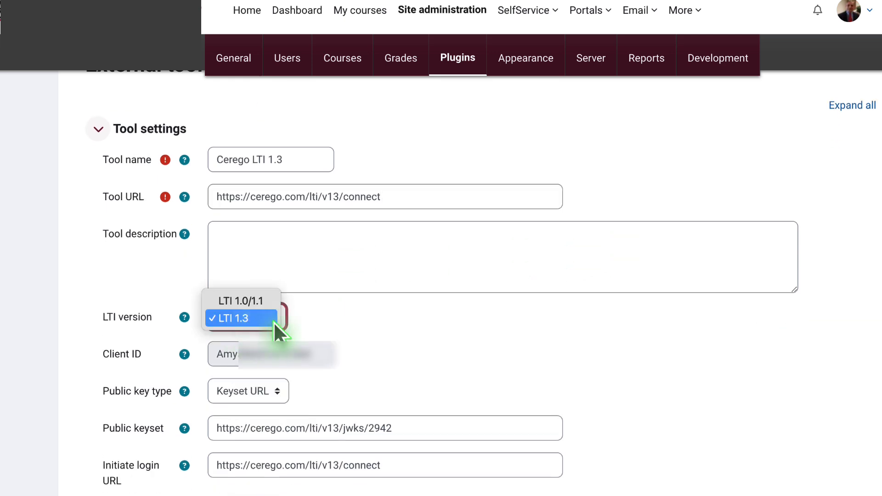
click(274, 322)
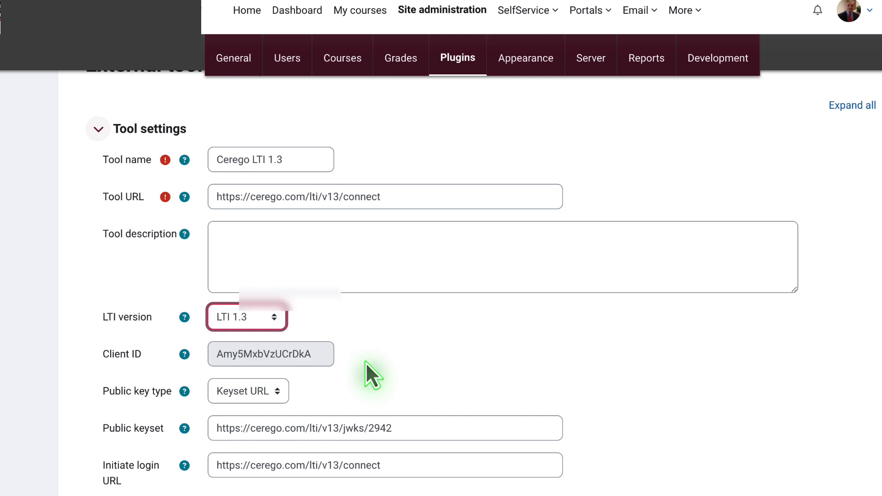
scroll(463, 340, down, 1)
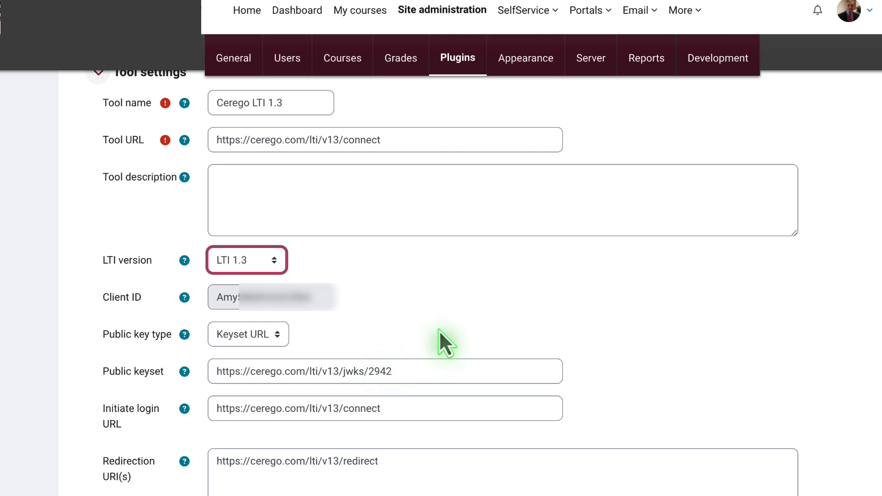
click(396, 374)
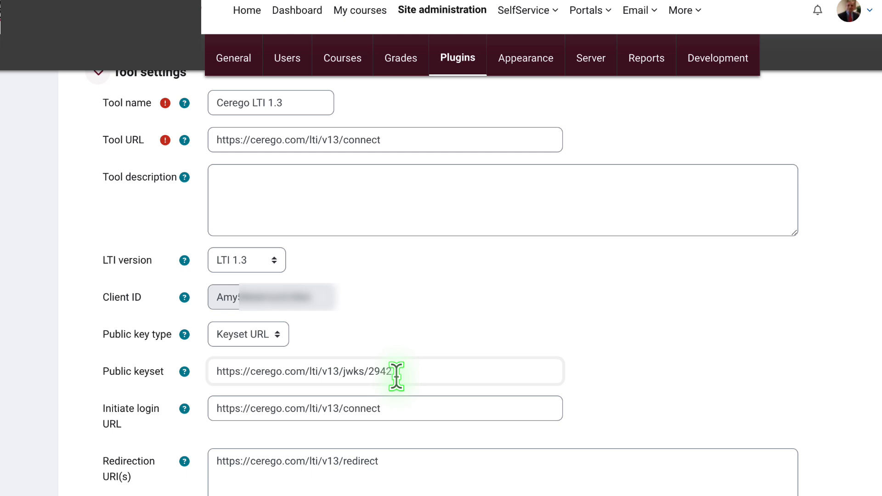
click(405, 409)
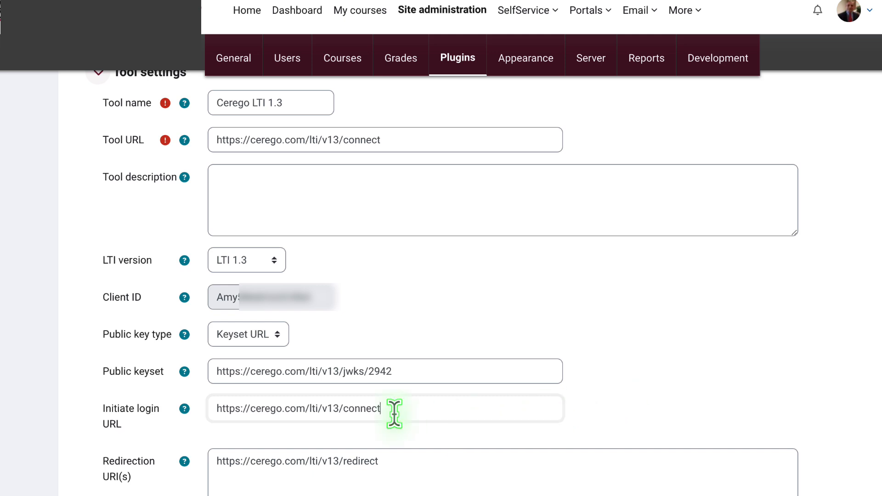
Check the redirection URI value in the Cerego tool form
scroll(630, 362, down, 4)
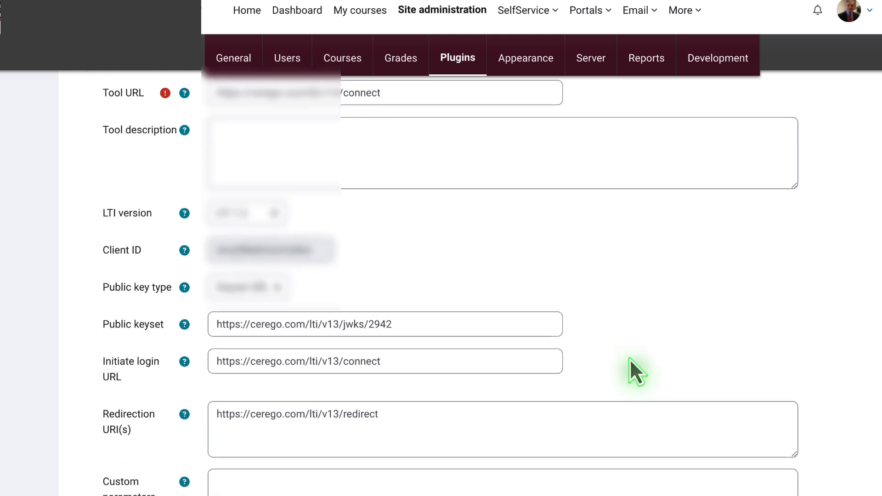
scroll(630, 359, down, 1)
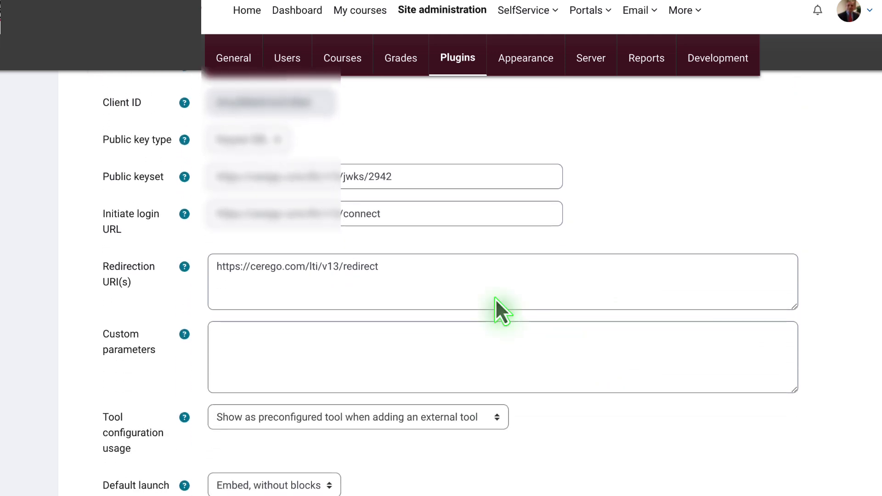
click(394, 269)
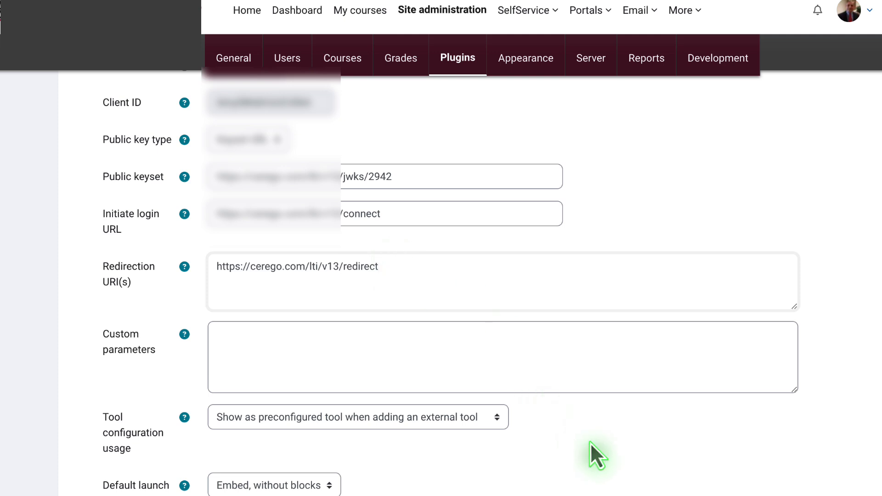
Reveal the extra Icon URL fields with Show more and expand the Services section
scroll(591, 443, down, 1)
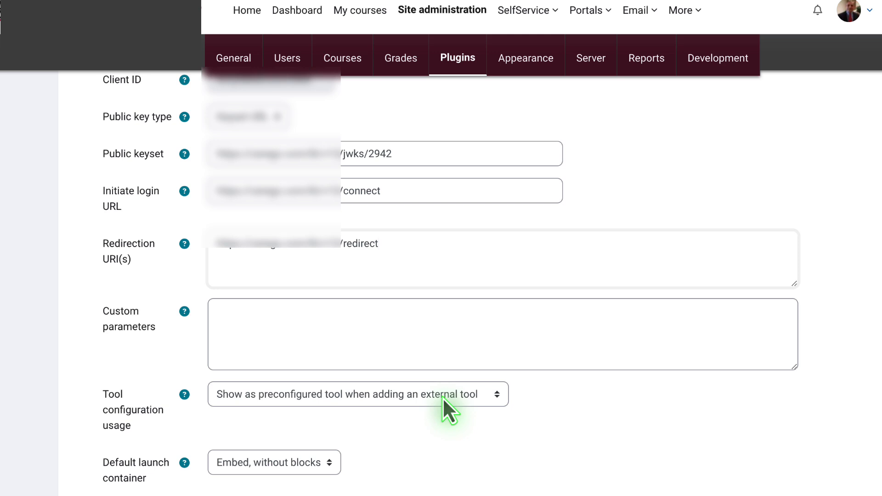
scroll(553, 412, down, 2)
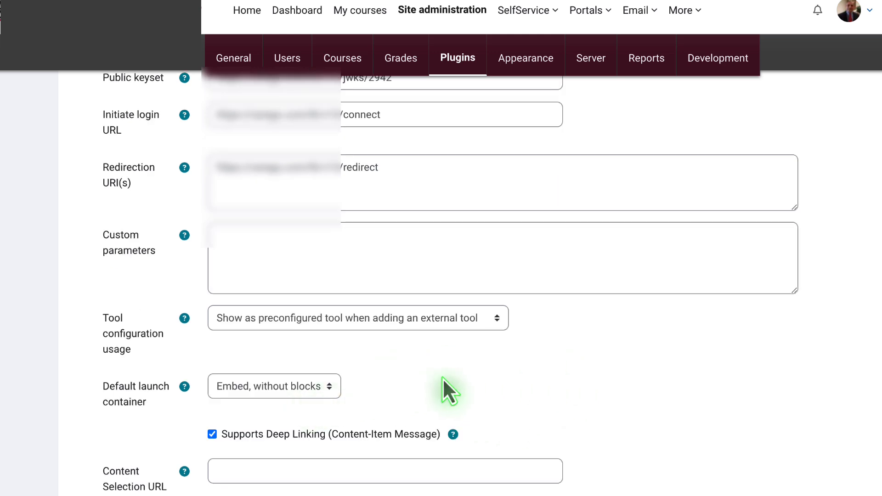
scroll(443, 378, down, 2)
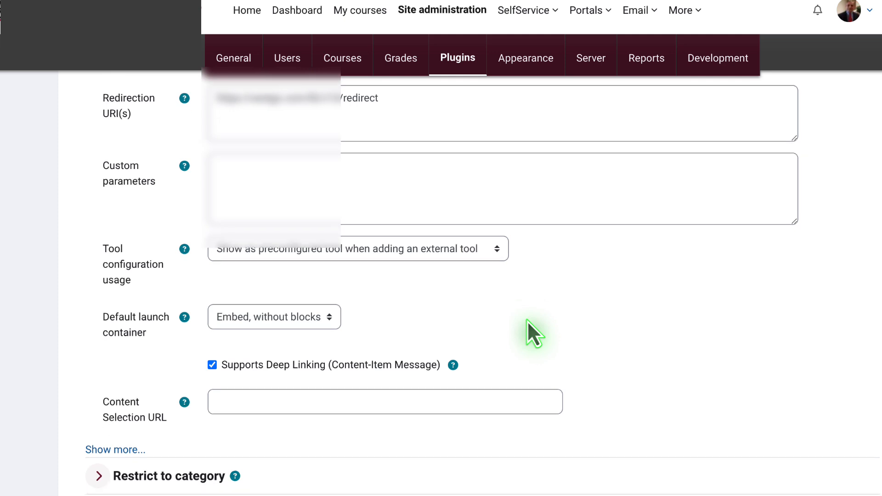
scroll(528, 326, down, 2)
click(102, 366)
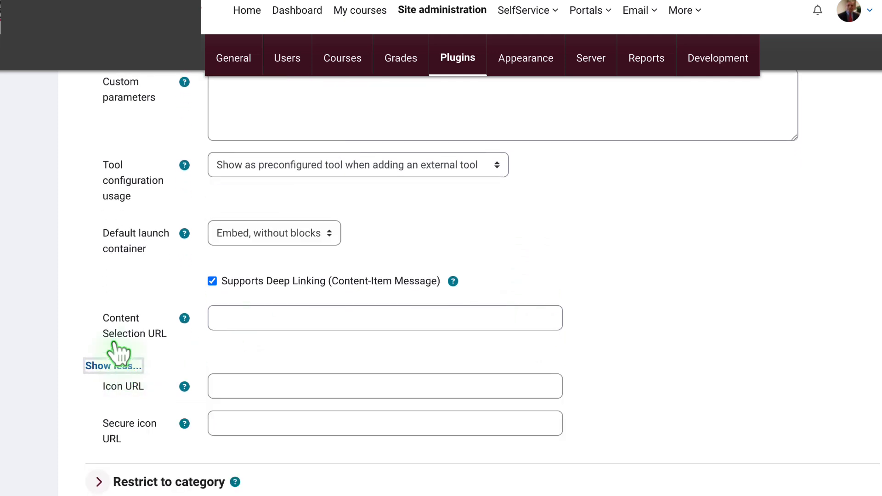
scroll(110, 340, down, 5)
click(98, 314)
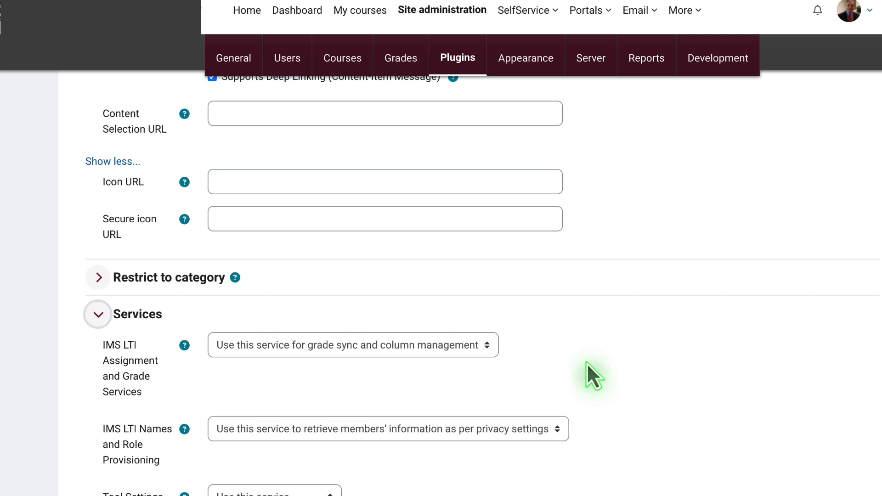
Review the remaining Cerego LTI 1.3 settings and expand the Miscellaneous section
scroll(586, 363, down, 2)
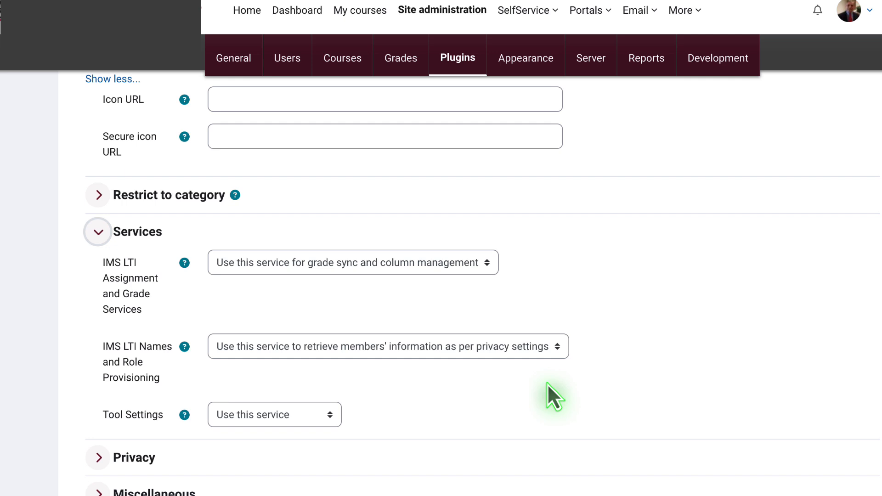
scroll(547, 384, down, 1)
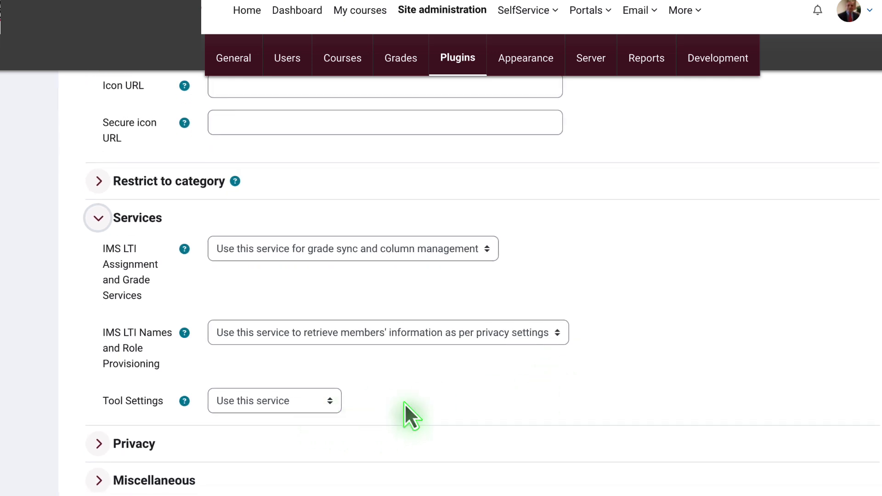
scroll(410, 362, down, 3)
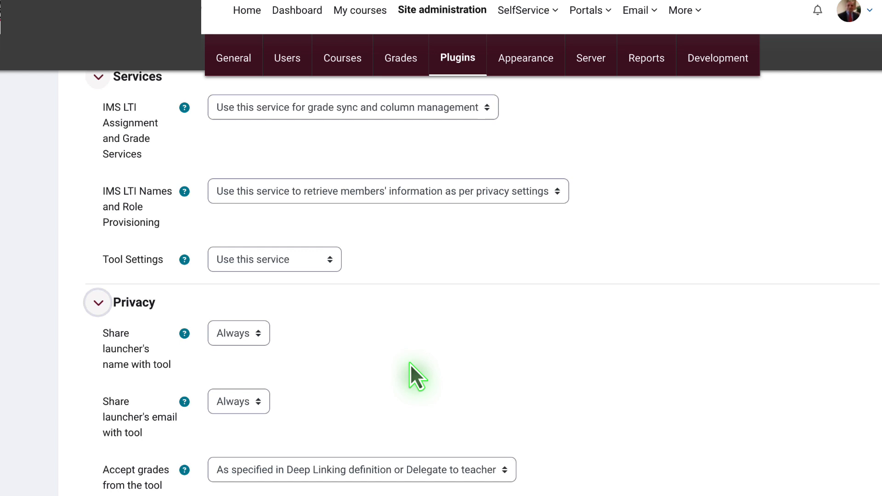
scroll(409, 363, down, 1)
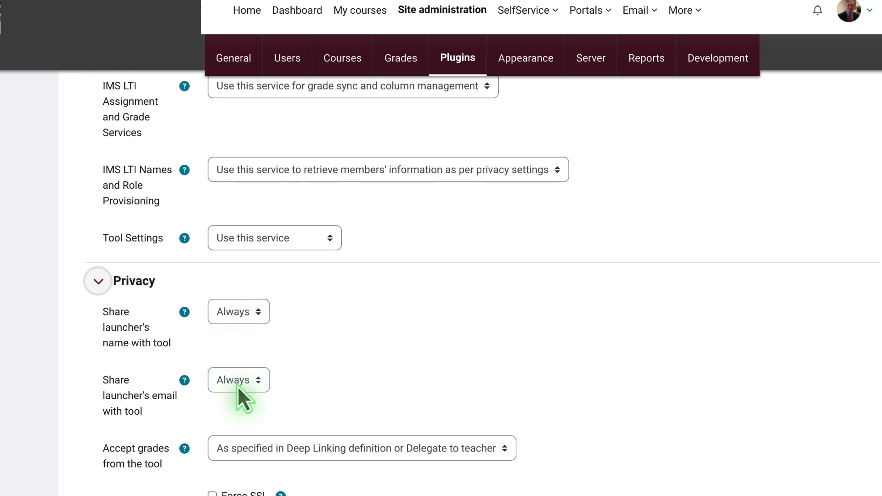
scroll(305, 381, down, 3)
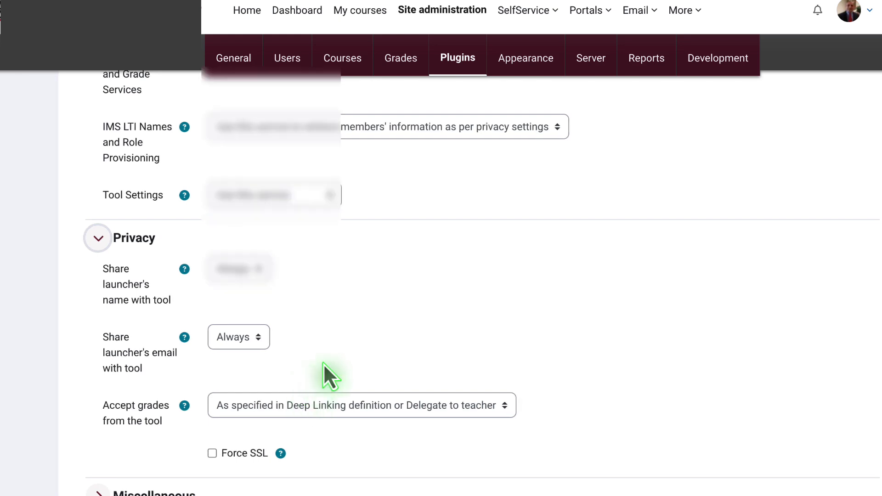
scroll(323, 363, down, 2)
click(96, 396)
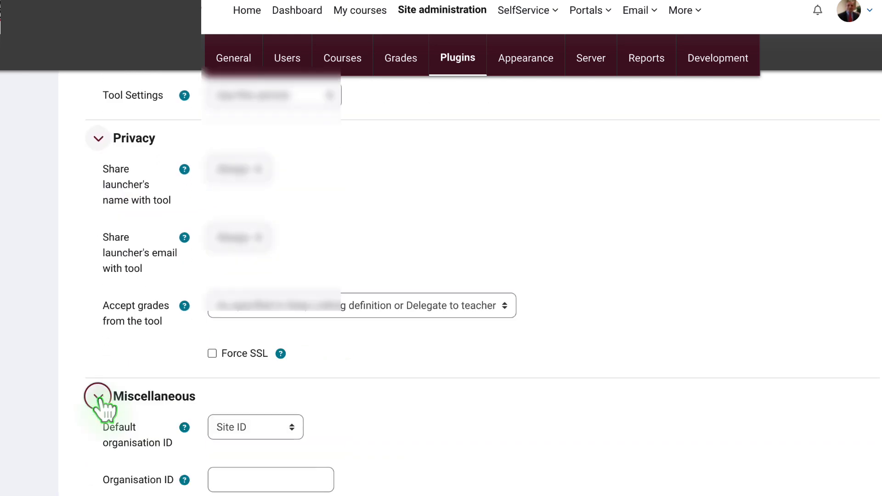
scroll(432, 412, down, 4)
scroll(431, 412, up, 10)
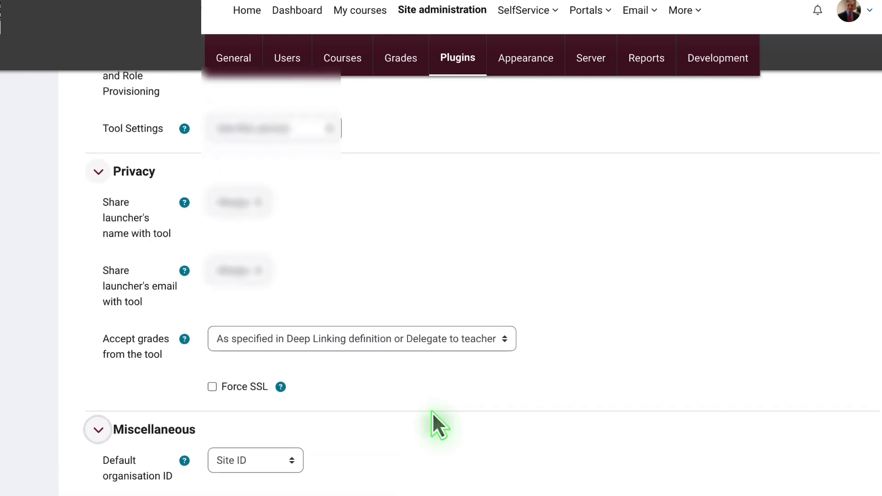
scroll(432, 412, up, 8)
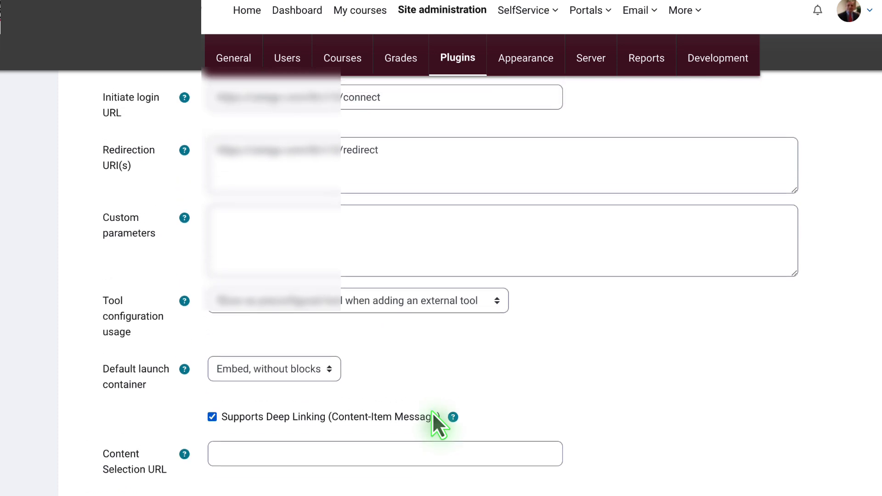
scroll(431, 410, up, 1)
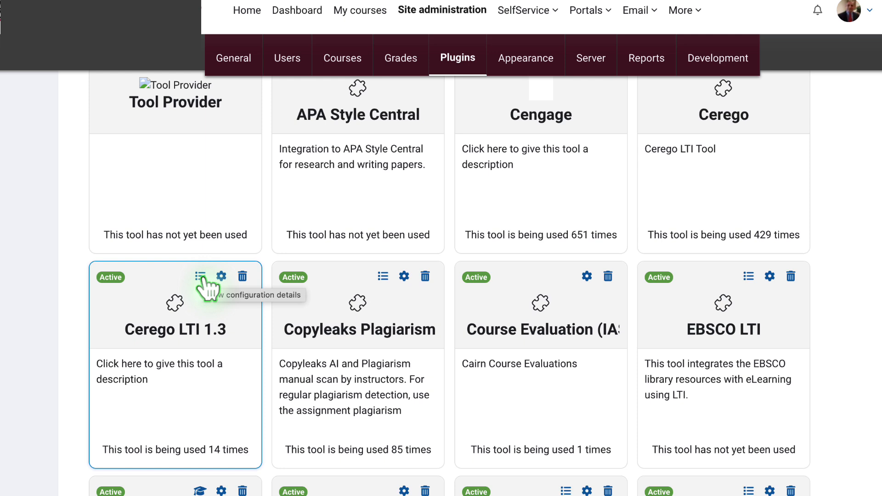
Show the configuration details of the Cerego LTI 1.3 tool
click(201, 277)
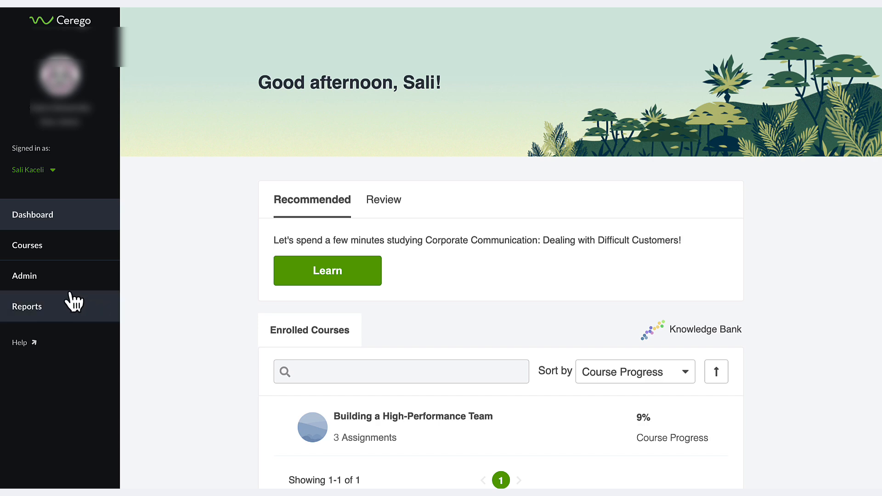
From Cerego's Admin Account Set-up, add a new OAuth client using LTI 1.3
click(36, 285)
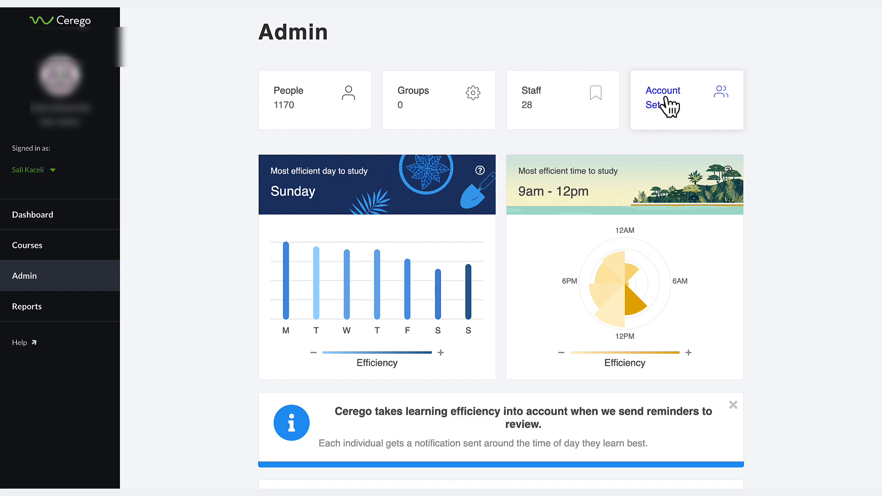
click(679, 117)
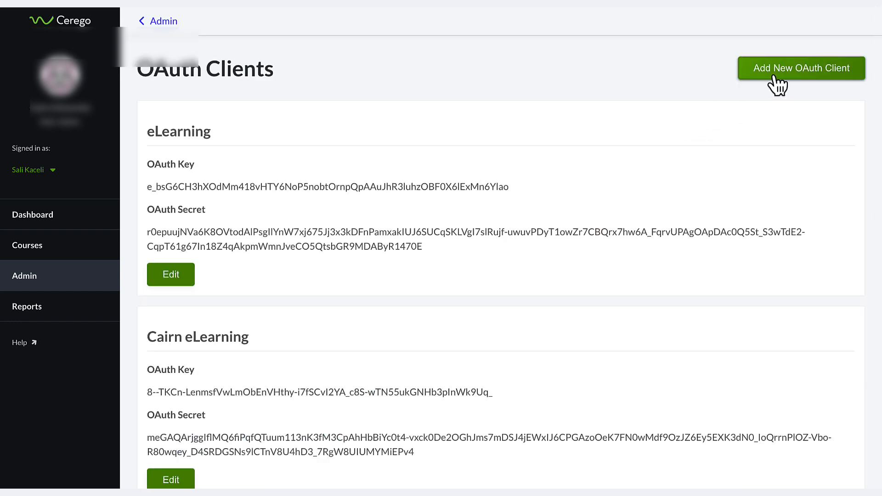
click(772, 79)
click(228, 117)
click(200, 173)
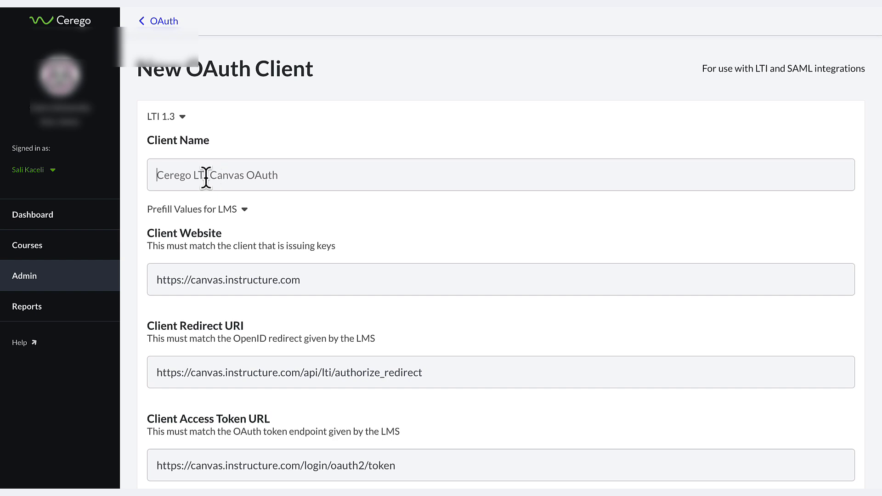
Enter the client name and fill the redirect URI and access token URL with Moodle's auth.php and token.php URLs
click(186, 180)
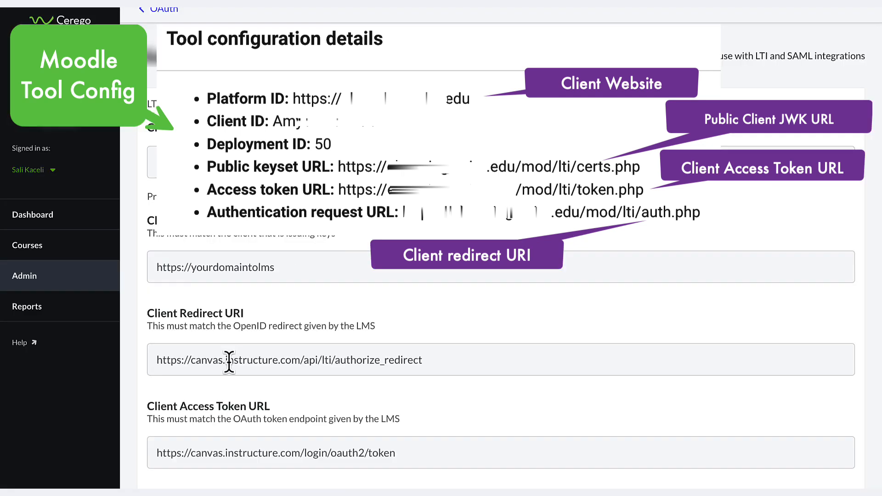
click(229, 363)
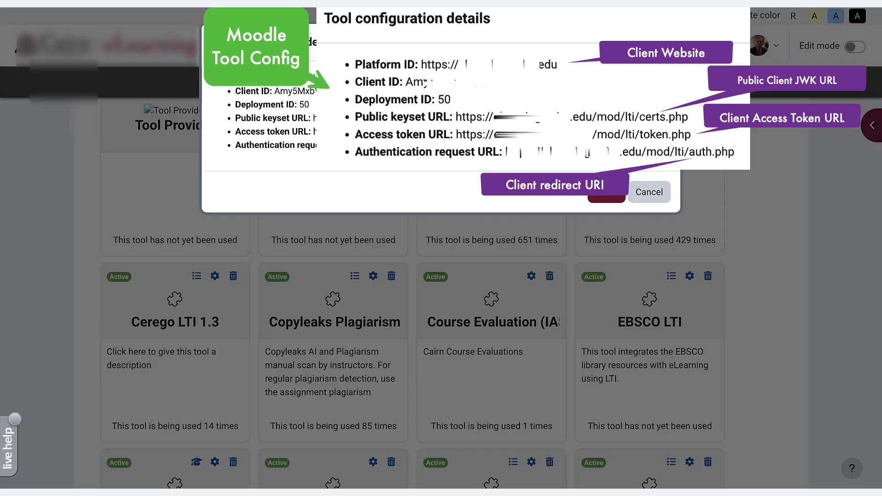
triple_click(404, 145)
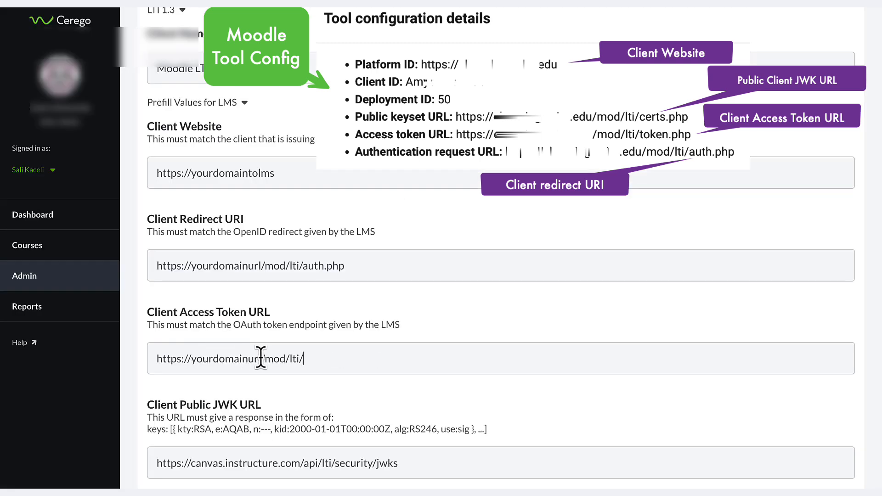
text(token.php)
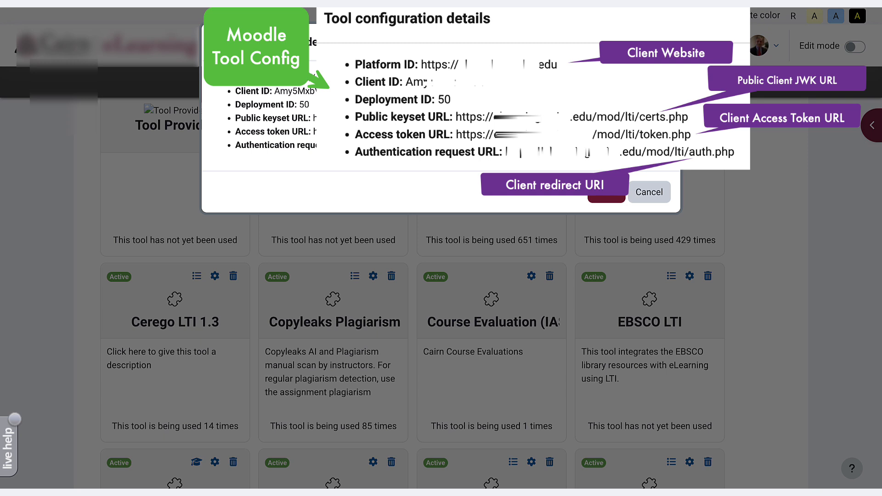
triple_click(377, 131)
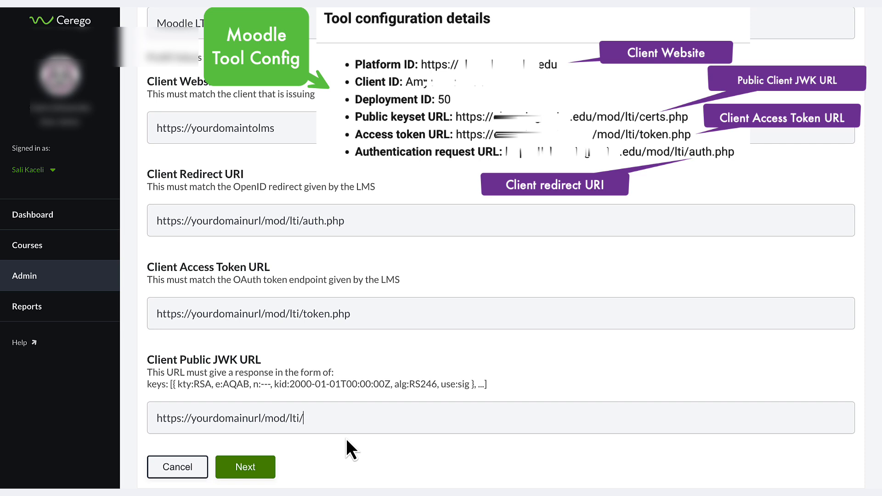
text(cer)
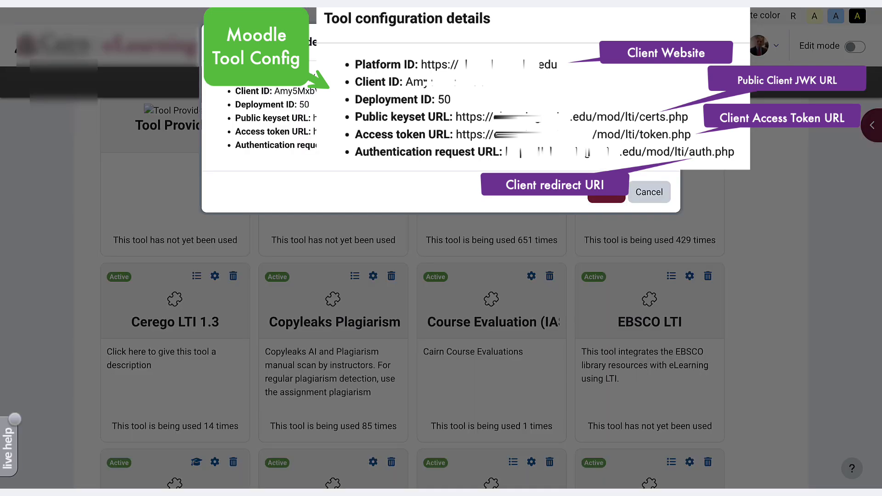
Add Moodle's public keyset URL, set Client Identifier to Moodle's Client ID, and copy the jwks number 2948
triple_click(390, 118)
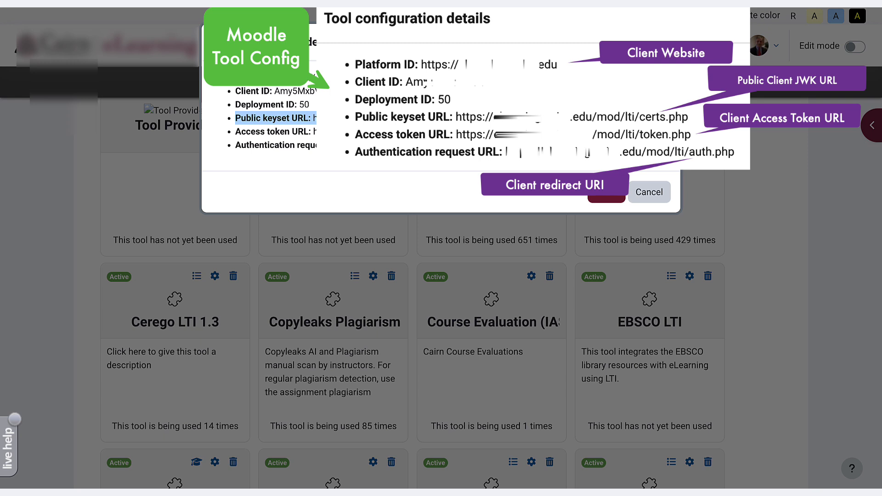
click(390, 118)
double_click(328, 91)
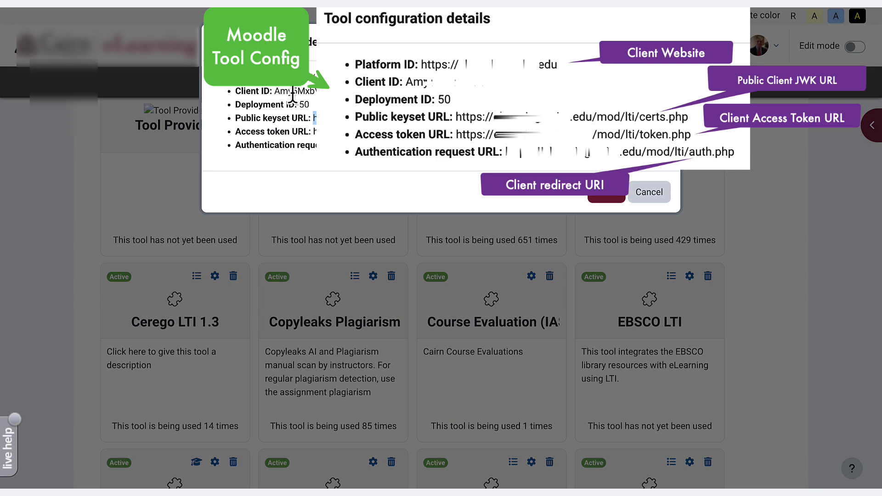
double_click(293, 91)
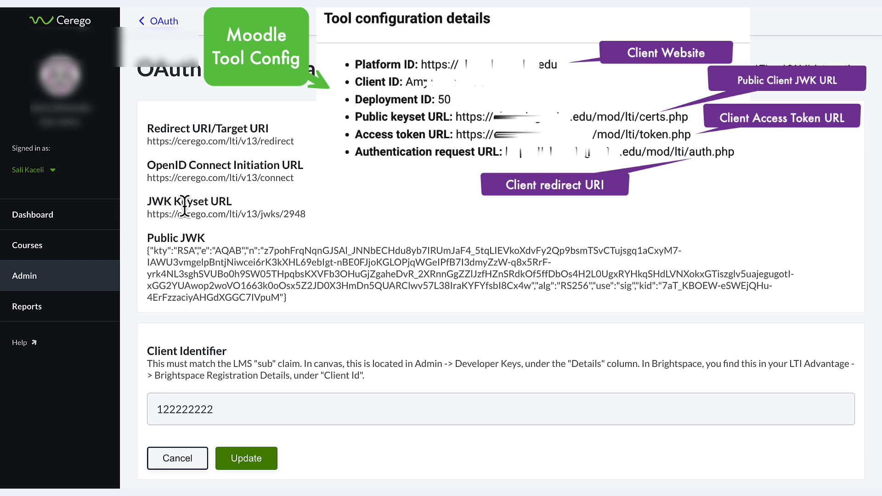
double_click(296, 214)
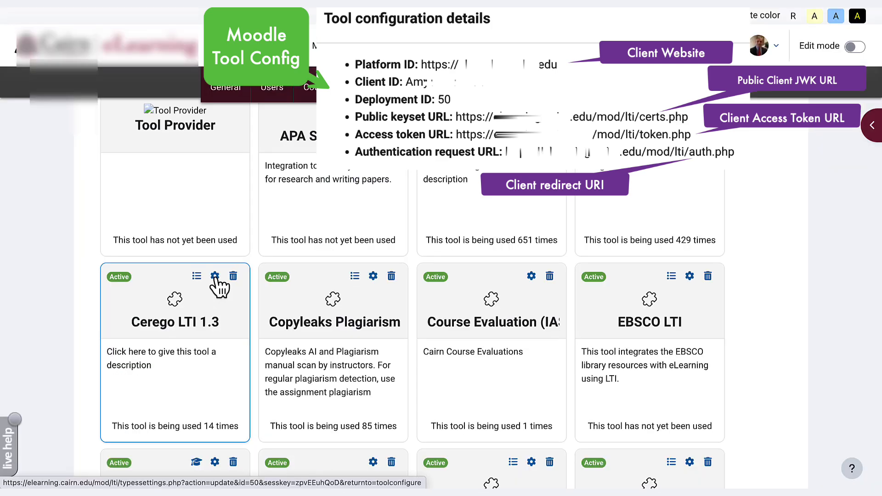
In the Cerego LTI 1.3 tool settings, replace the public keyset URL's trailing number with Cerego's 2948
click(214, 277)
scroll(265, 282, down, 5)
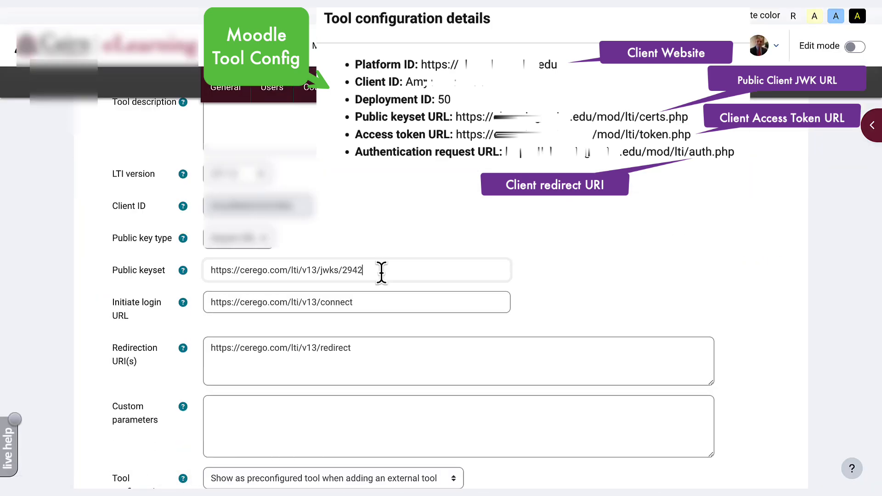
double_click(356, 270)
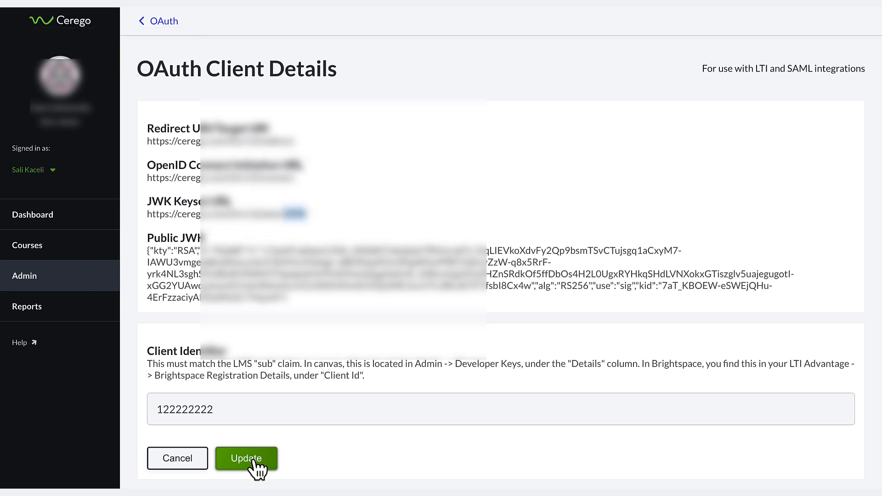
Save the Moodle LTI 1.3 Integration OAuth client details with Update
click(254, 461)
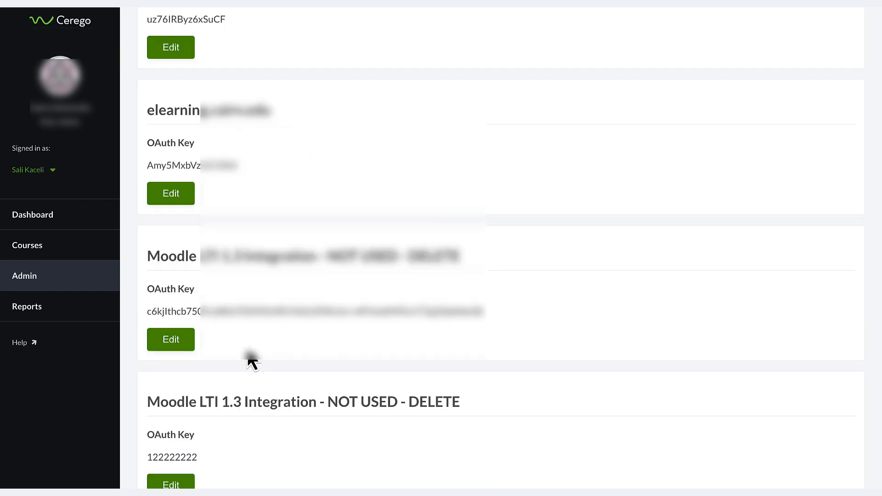